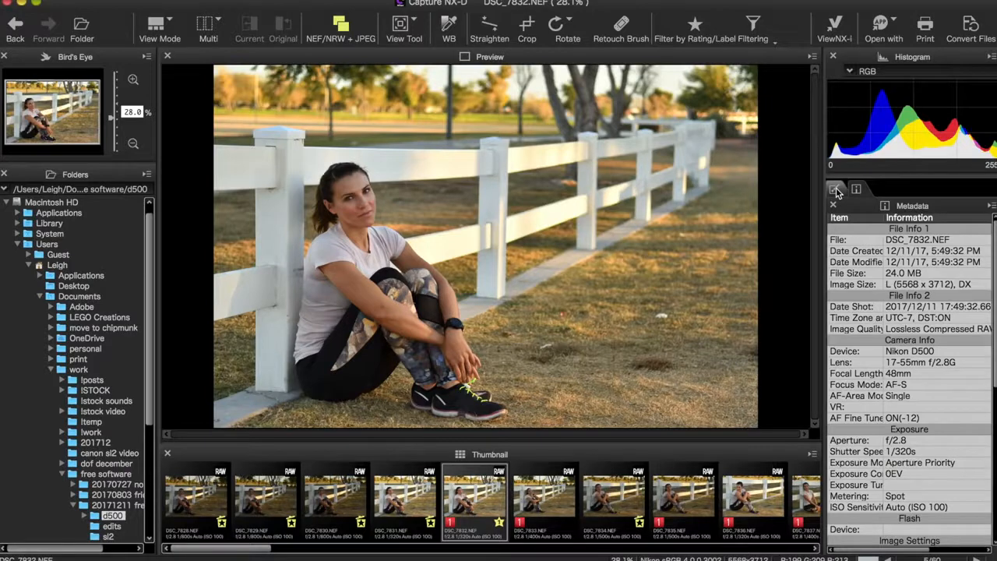
Open the edit palette's exposure compensation adjustment and nudge the exposure value slightly lower
{"action": "left_click", "coordinate": [835, 190]}
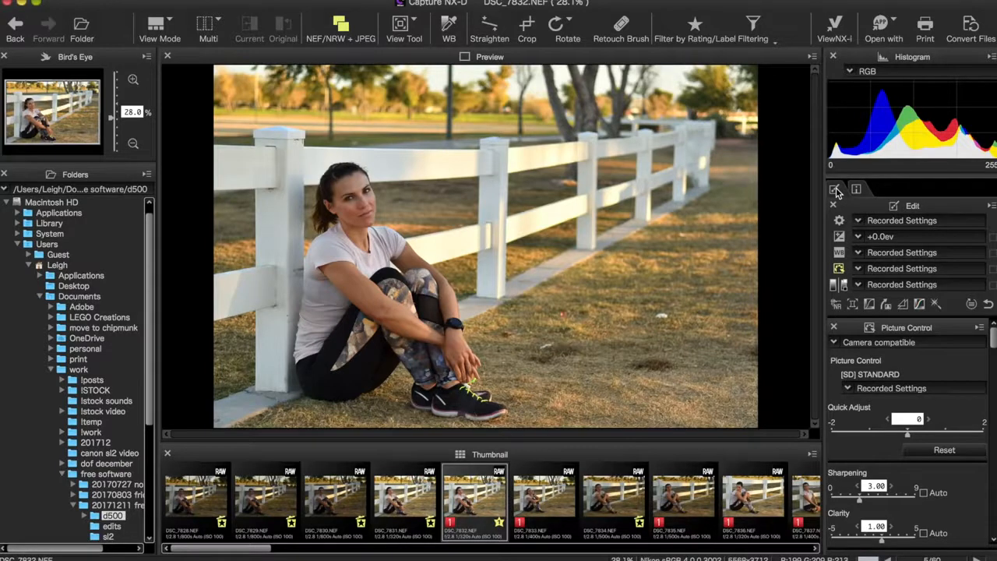
{"action": "left_click", "coordinate": [840, 223]}
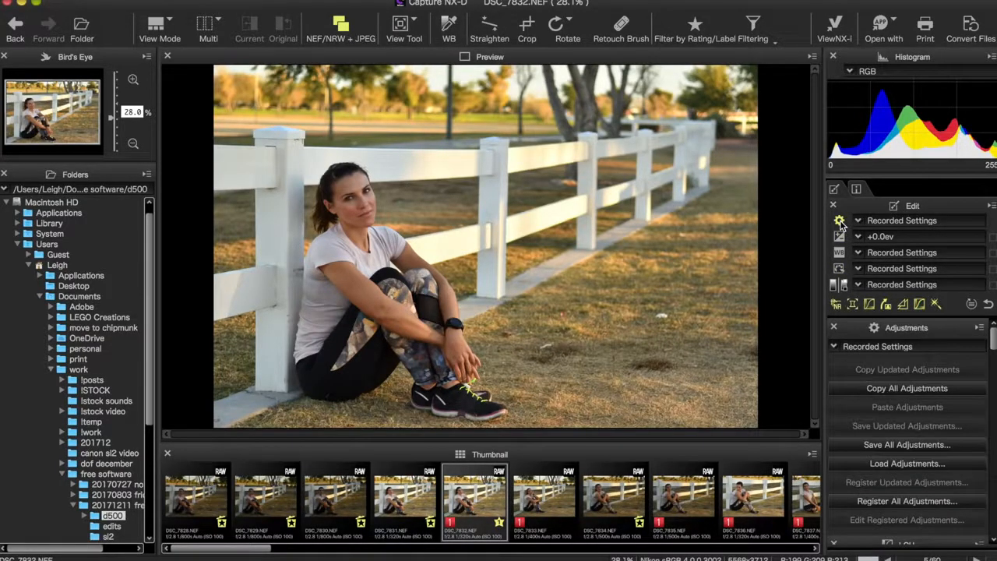
{"action": "left_click", "coordinate": [839, 237]}
{"action": "left_click", "coordinate": [858, 236]}
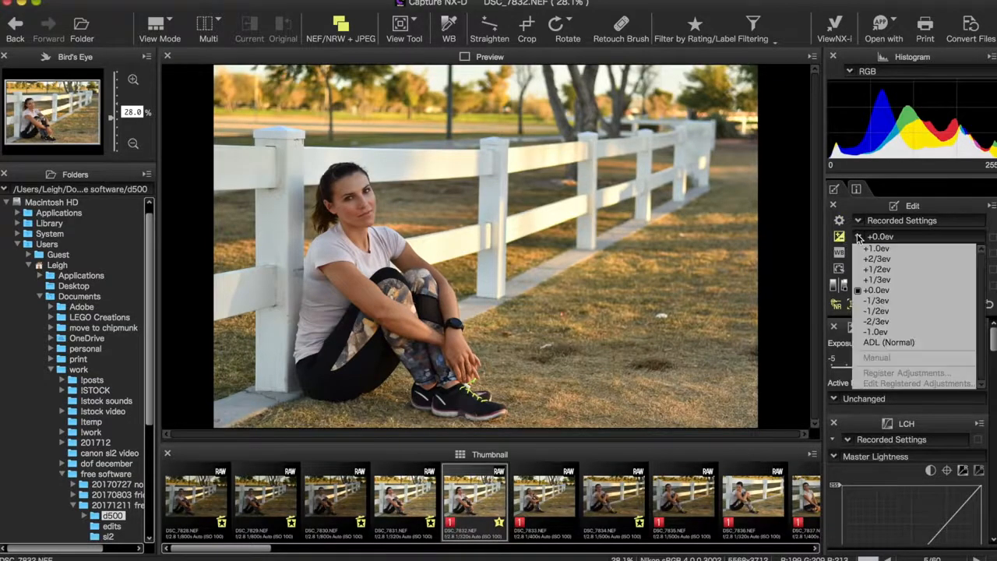
{"action": "left_click", "coordinate": [859, 237]}
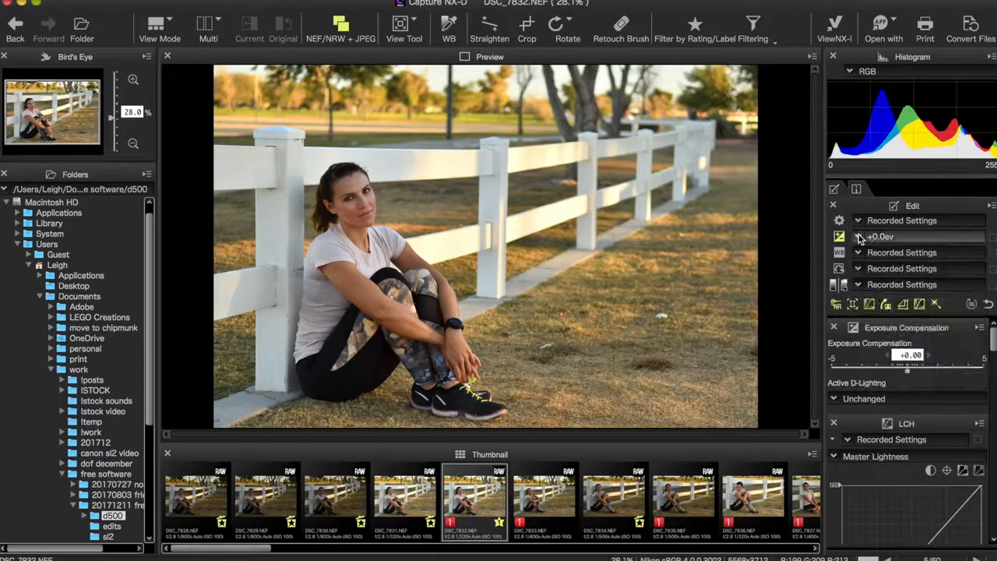
{"action": "left_click", "coordinate": [888, 355]}
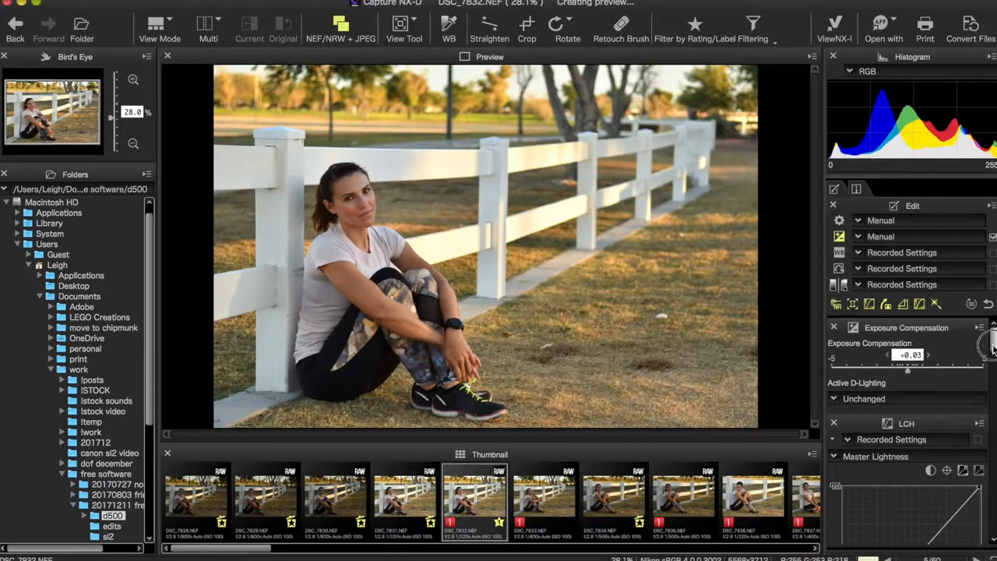
Retouch spots in the grass with the Auto Retouch Brush set to a size of 100 px
{"action": "left_click_drag", "start_coordinate": [992, 340], "coordinate": [991, 354]}
{"action": "left_click_drag", "start_coordinate": [946, 382], "coordinate": [945, 378]}
{"action": "left_click_drag", "start_coordinate": [880, 453], "coordinate": [881, 456]}
{"action": "left_click_drag", "start_coordinate": [993, 357], "coordinate": [994, 412]}
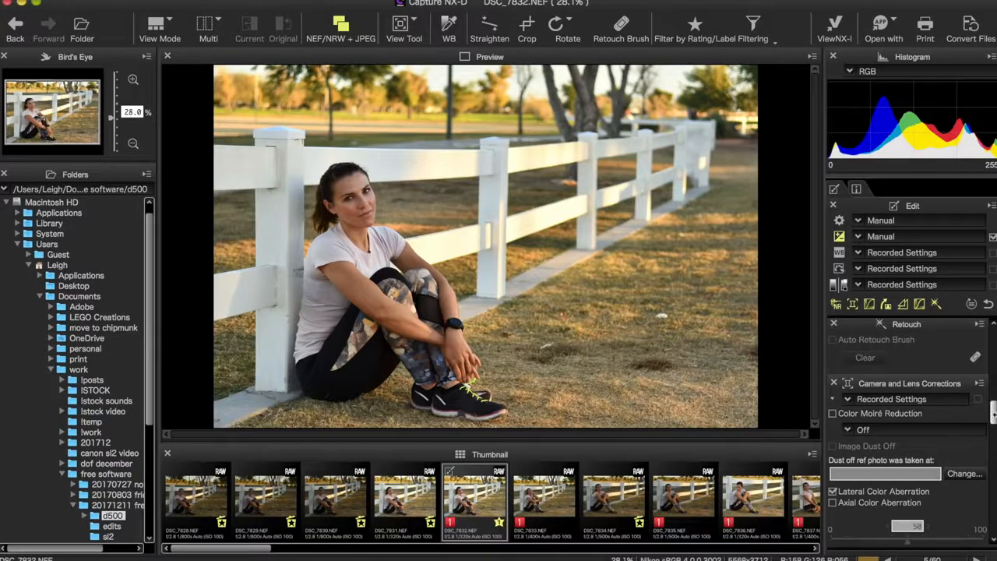
{"action": "left_click", "coordinate": [976, 359]}
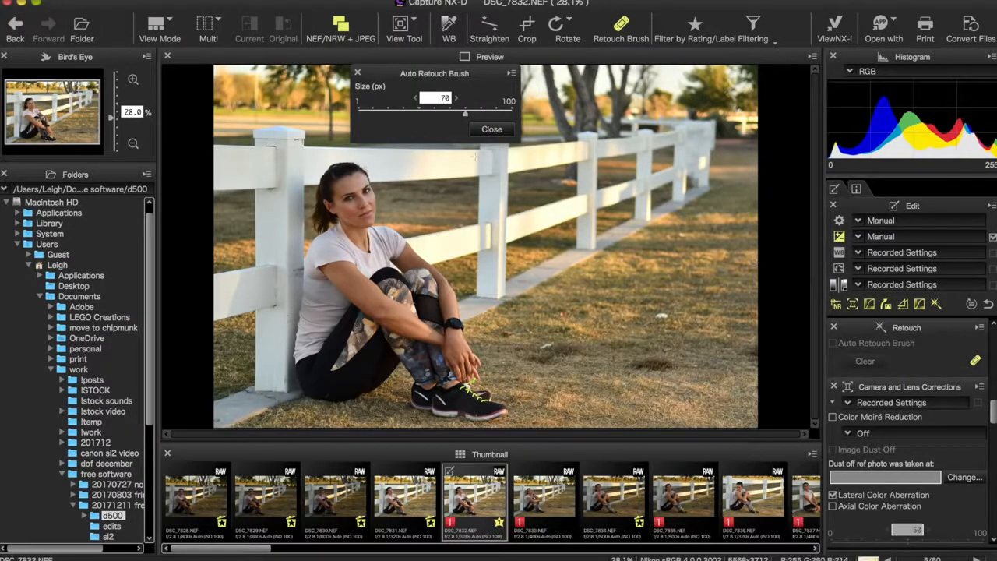
{"action": "left_click_drag", "start_coordinate": [465, 113], "coordinate": [511, 113]}
{"action": "left_click", "coordinate": [663, 318]}
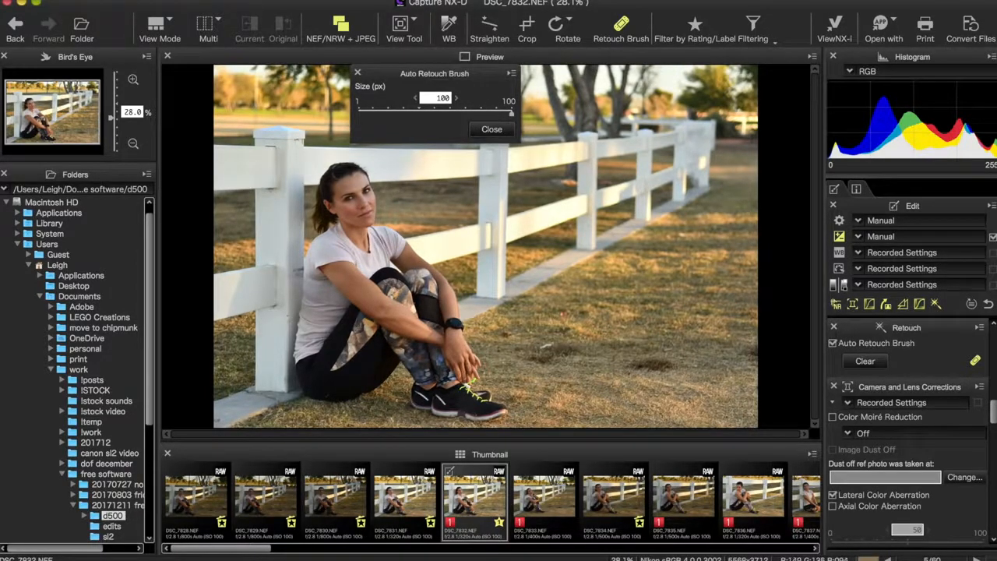
{"action": "left_click", "coordinate": [562, 316]}
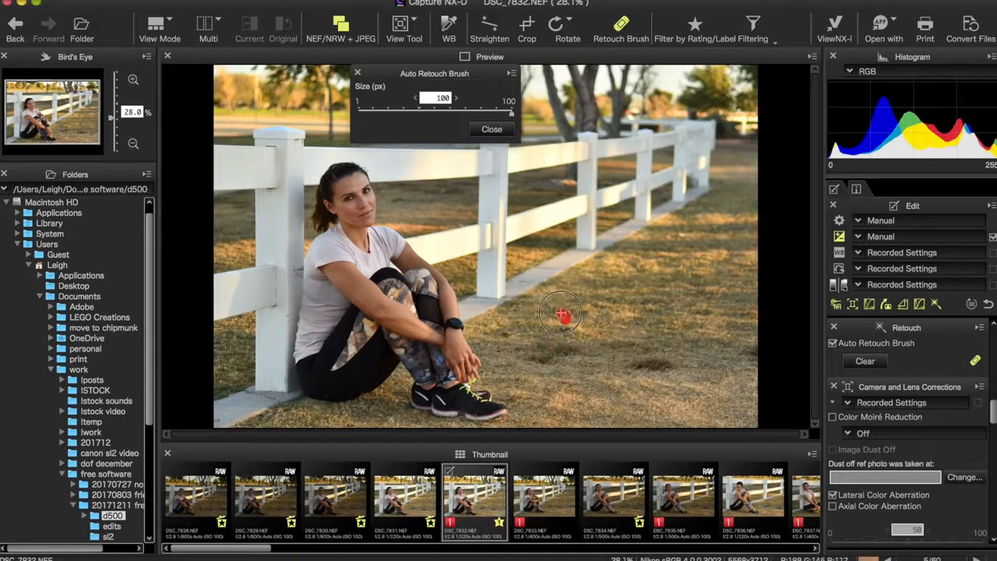
{"action": "left_click", "coordinate": [505, 334]}
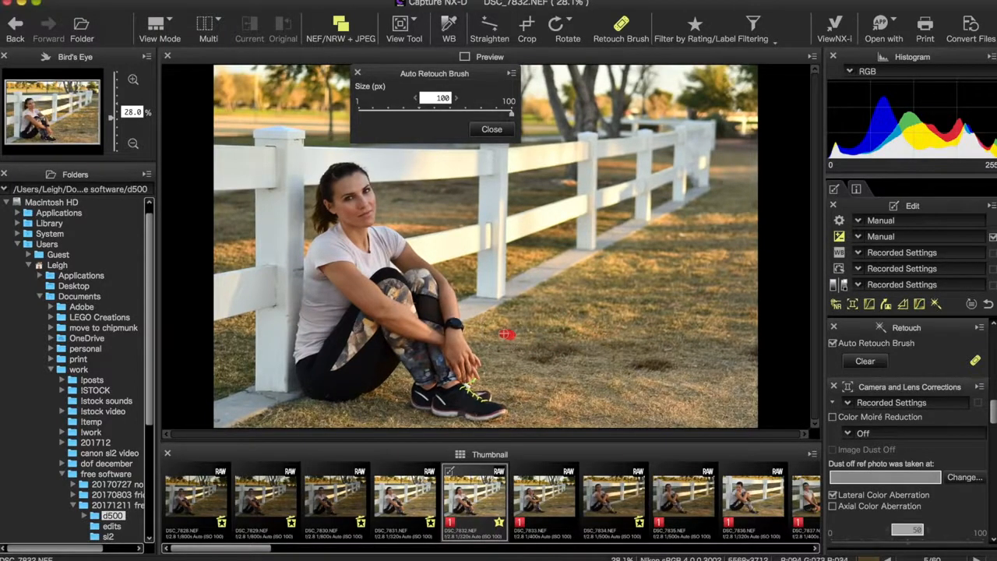
{"action": "left_click", "coordinate": [492, 130]}
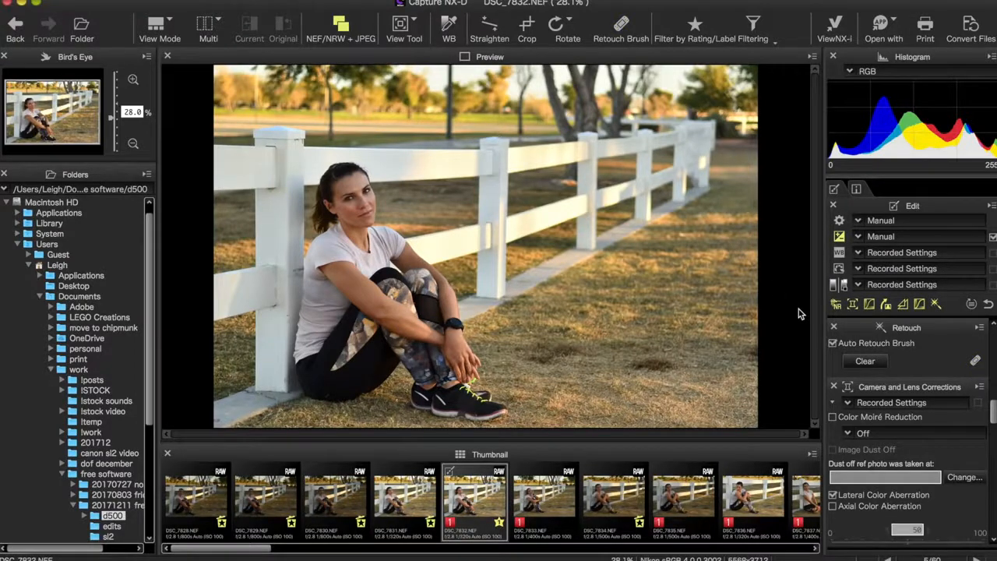
Straighten the photo by tracing a vertical fence post, then set the straighten angle to -0.9
{"action": "left_click_drag", "start_coordinate": [989, 410], "coordinate": [993, 460]}
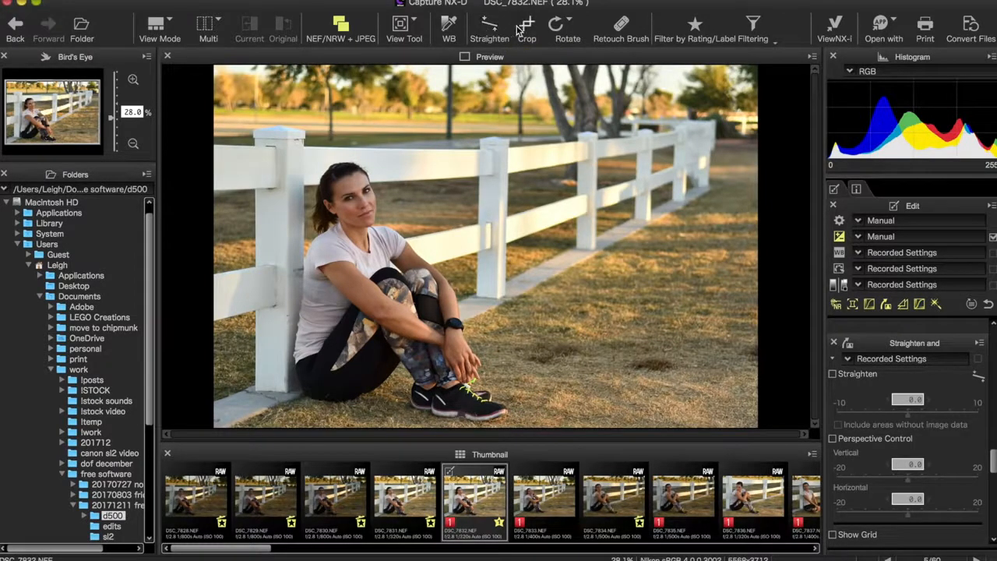
{"action": "left_click", "coordinate": [490, 32]}
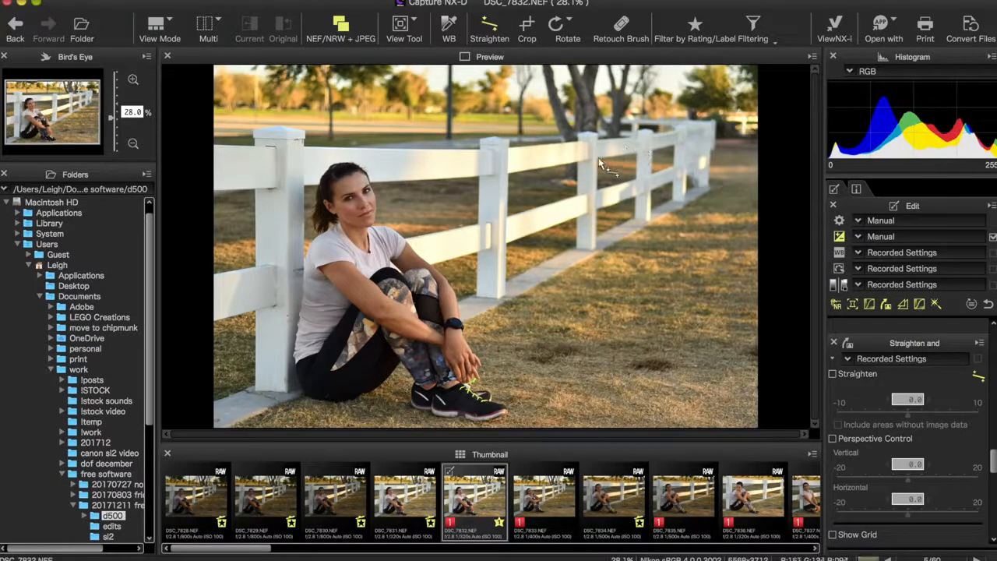
{"action": "left_click_drag", "start_coordinate": [594, 150], "coordinate": [594, 249]}
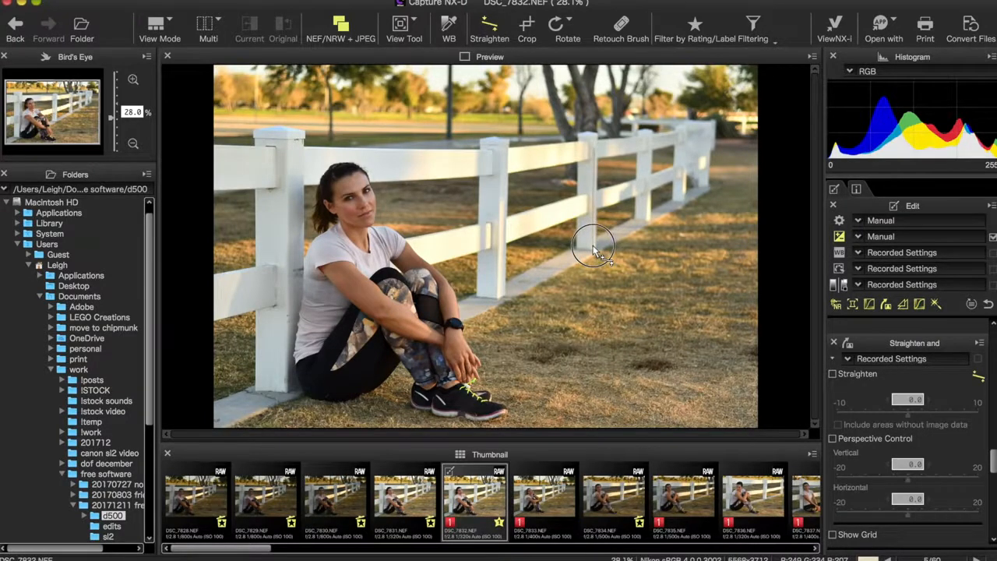
{"action": "left_click_drag", "start_coordinate": [594, 249], "coordinate": [593, 249]}
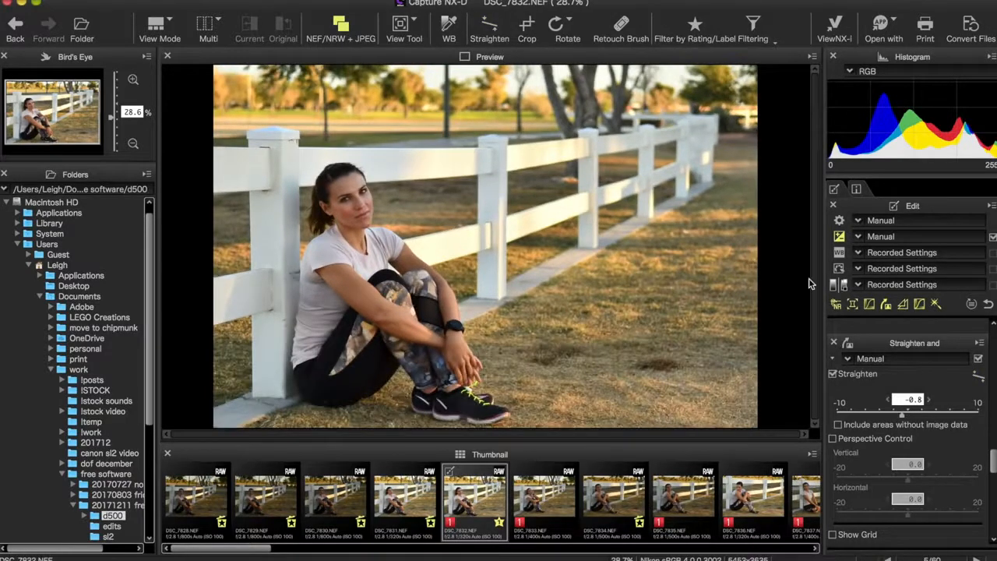
{"action": "left_click", "coordinate": [889, 400]}
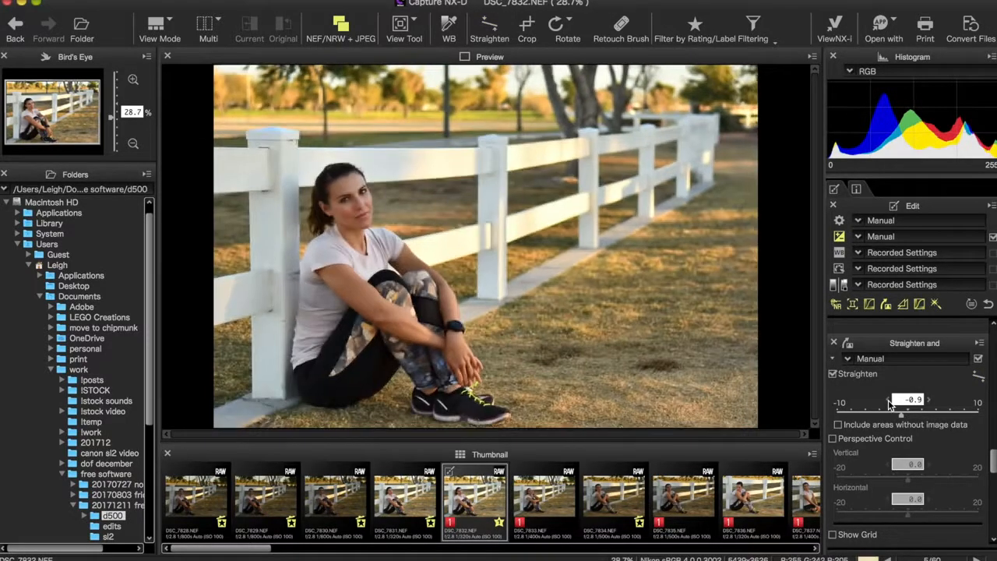
Show and then hide the straighten grid overlay
{"action": "scroll", "coordinate": [994, 473], "scroll_direction": "down", "scroll_amount": 3}
{"action": "left_click_drag", "start_coordinate": [994, 474], "coordinate": [994, 478]}
{"action": "left_click", "coordinate": [833, 380]}
{"action": "left_click", "coordinate": [834, 379]}
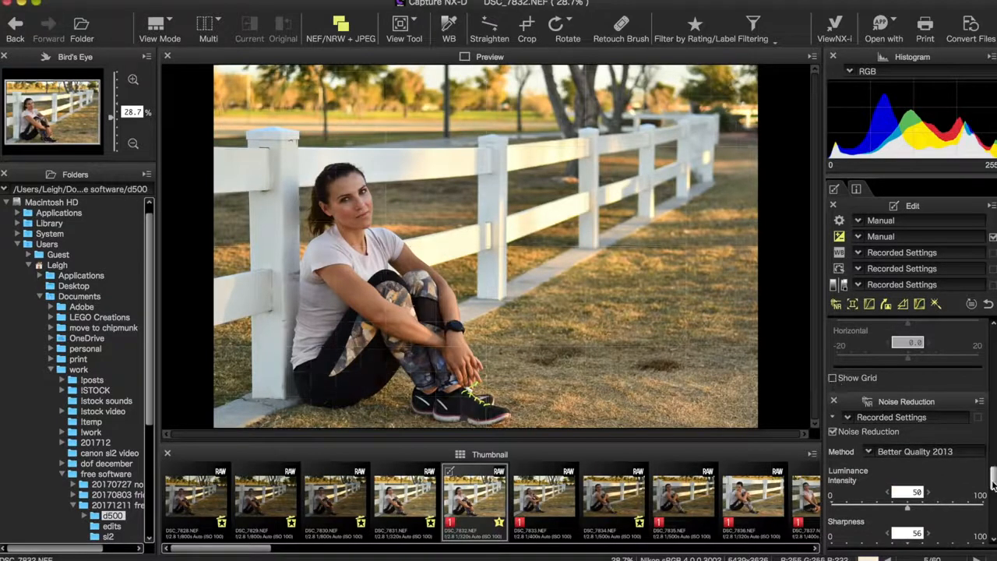
Set the white balance colour temperature to 5870 K after browsing the white balance presets
{"action": "scroll", "coordinate": [993, 483], "scroll_direction": "down", "scroll_amount": 2}
{"action": "mouse_move", "coordinate": [991, 486]}
{"action": "left_mouse_down"}
{"action": "mouse_move", "coordinate": [991, 511]}
{"action": "mouse_move", "coordinate": [987, 331]}
{"action": "left_mouse_up"}
{"action": "left_click", "coordinate": [838, 254]}
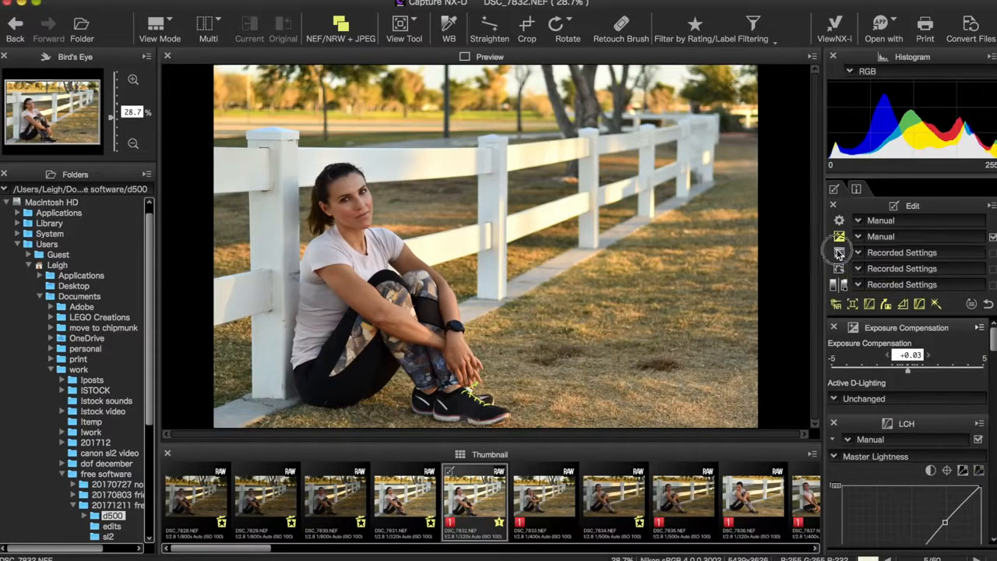
{"action": "left_click", "coordinate": [858, 253]}
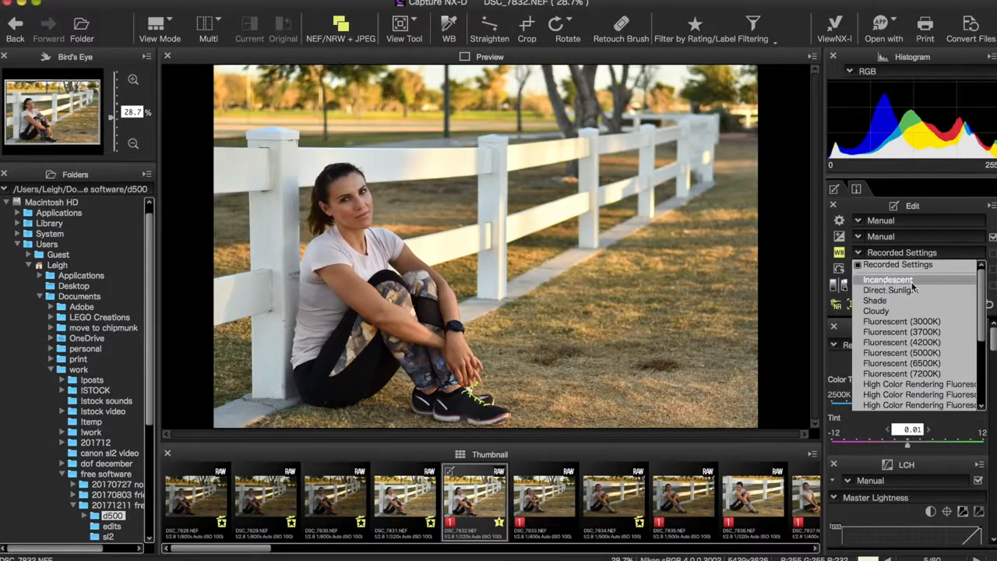
{"action": "scroll", "coordinate": [935, 355], "scroll_direction": "down", "scroll_amount": 2}
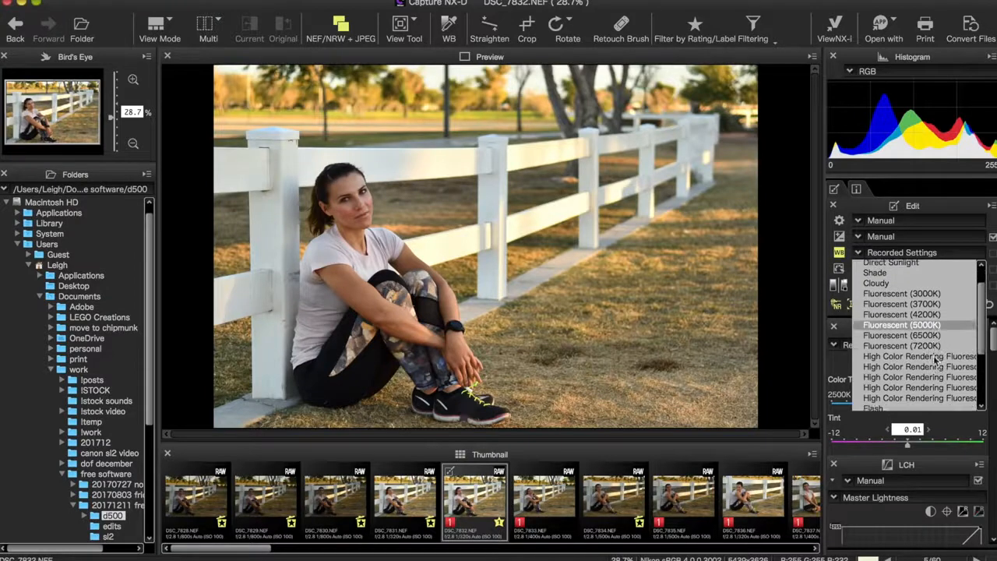
{"action": "scroll", "coordinate": [935, 360], "scroll_direction": "down", "scroll_amount": 4}
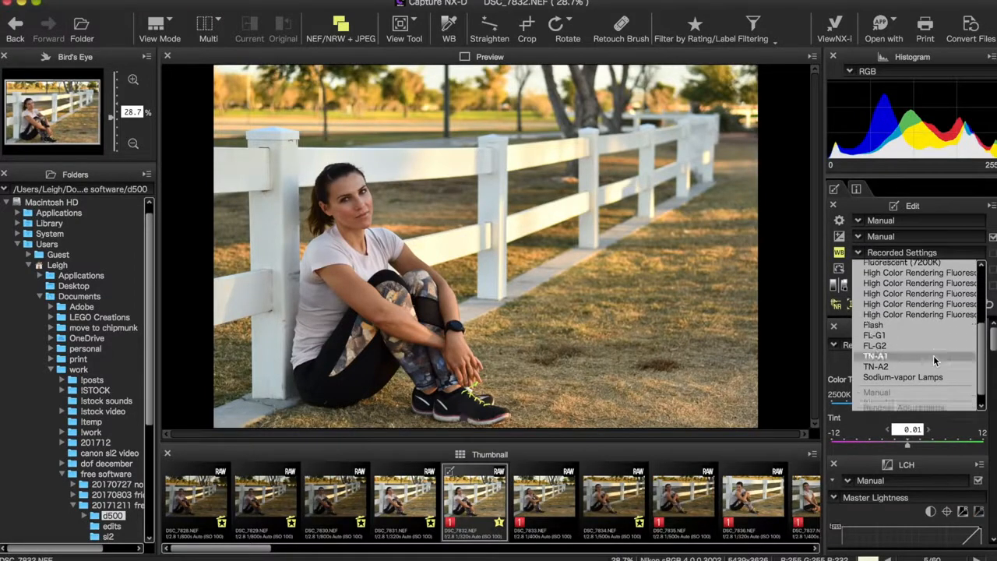
{"action": "scroll", "coordinate": [930, 339], "scroll_direction": "up", "scroll_amount": 6}
{"action": "left_click", "coordinate": [858, 256]}
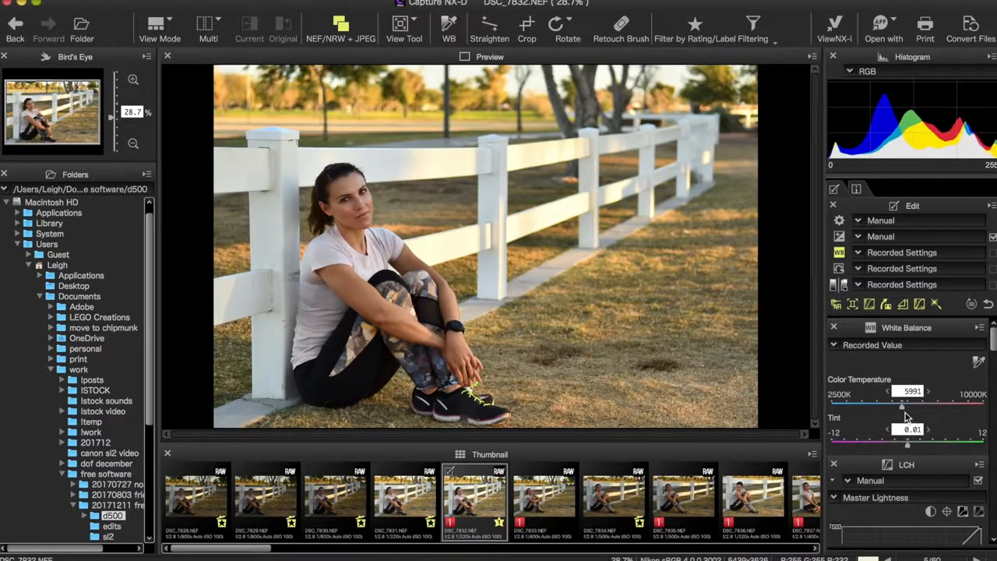
{"action": "left_click_drag", "start_coordinate": [903, 413], "coordinate": [900, 411]}
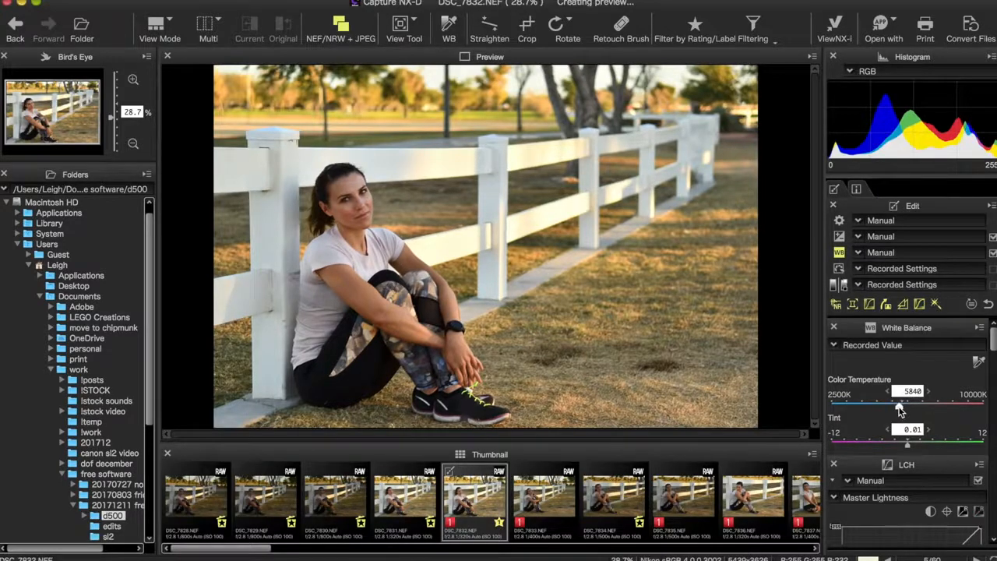
{"action": "left_click", "coordinate": [928, 392]}
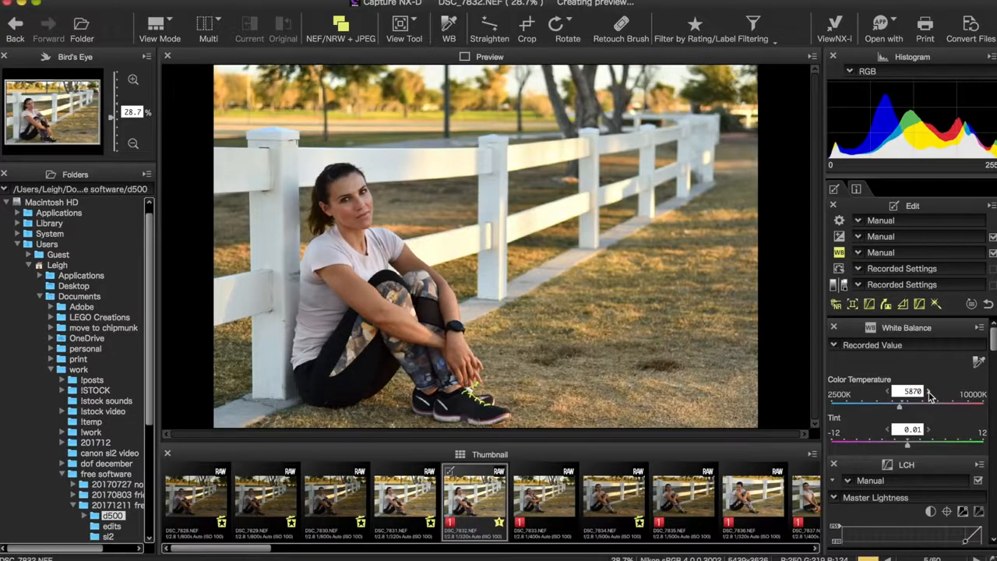
Try the Portrait Picture Control, then revert the Picture Control to Recorded Settings
{"action": "left_click", "coordinate": [840, 269]}
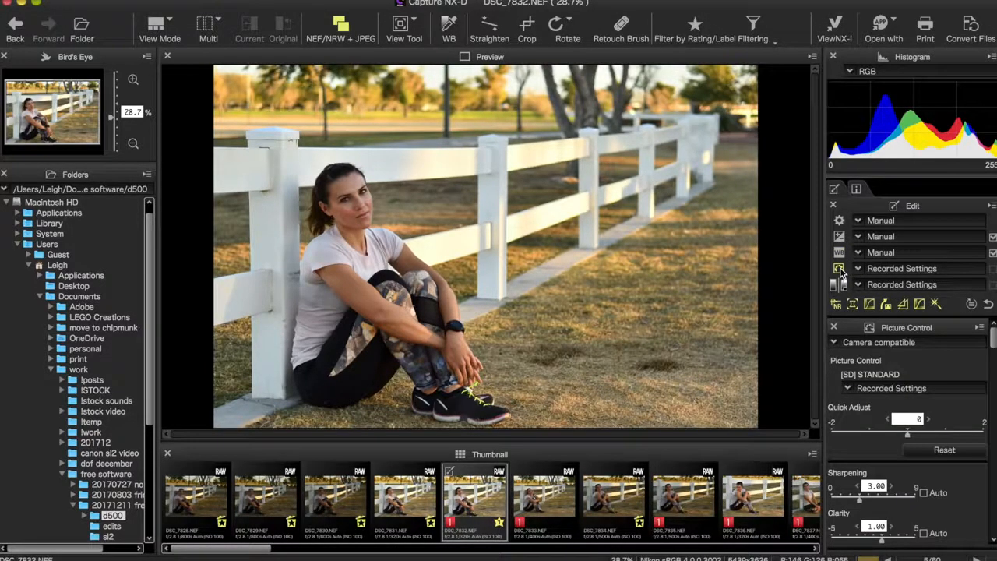
{"action": "left_click", "coordinate": [864, 268]}
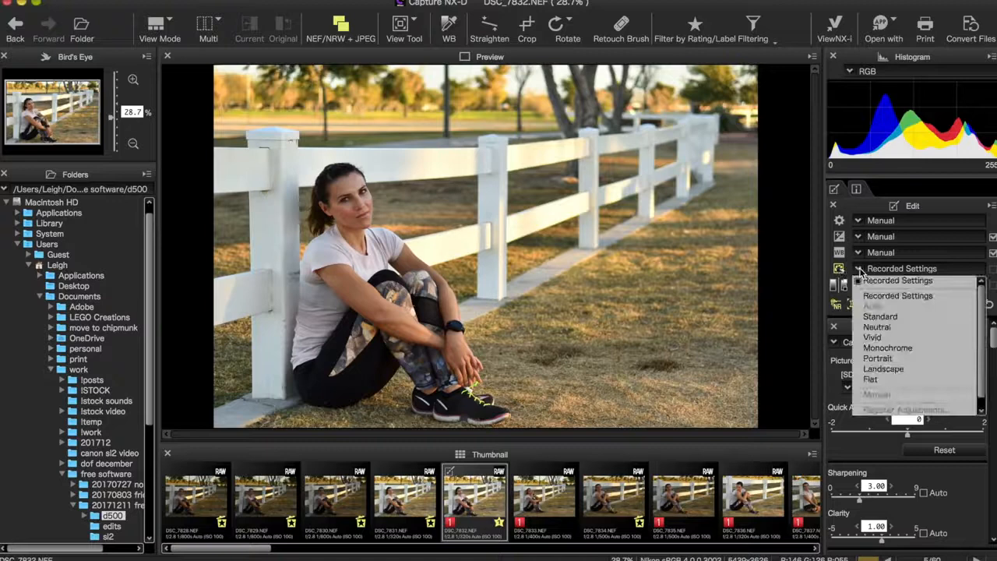
{"action": "left_click", "coordinate": [884, 361]}
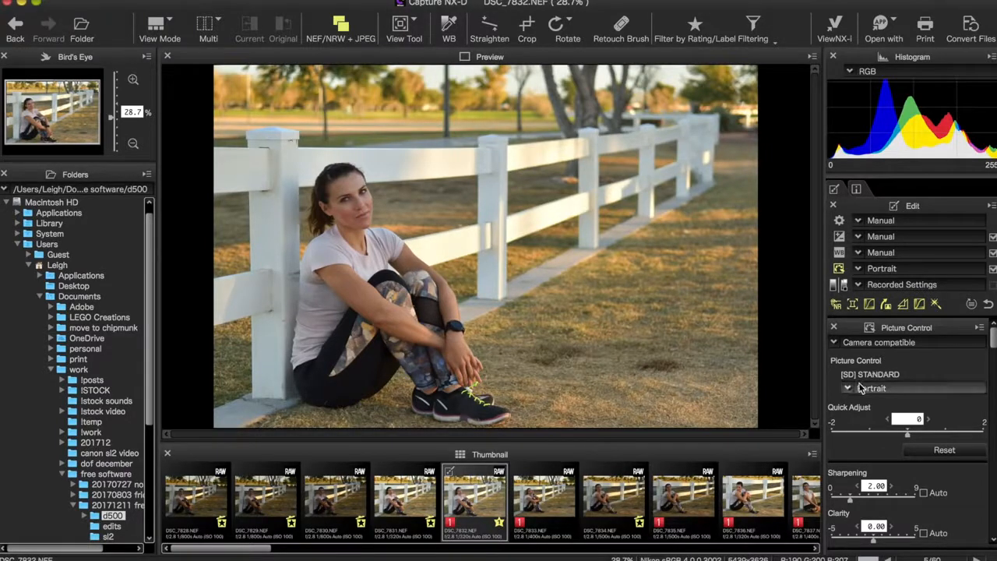
{"action": "left_click", "coordinate": [865, 285]}
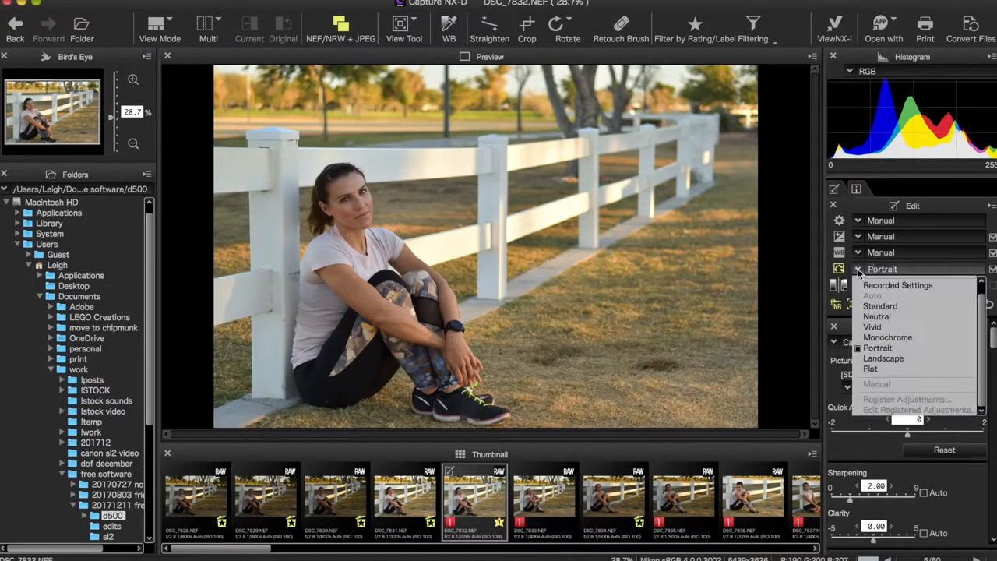
{"action": "left_click", "coordinate": [867, 287]}
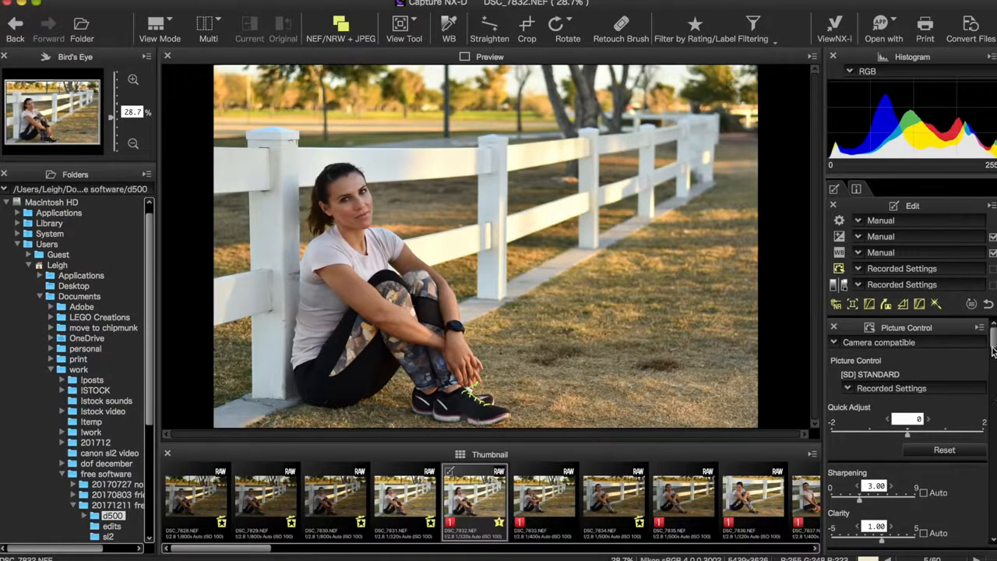
Apply the Monochrome Picture Control to the photo
{"action": "left_click_drag", "start_coordinate": [993, 345], "coordinate": [992, 355]}
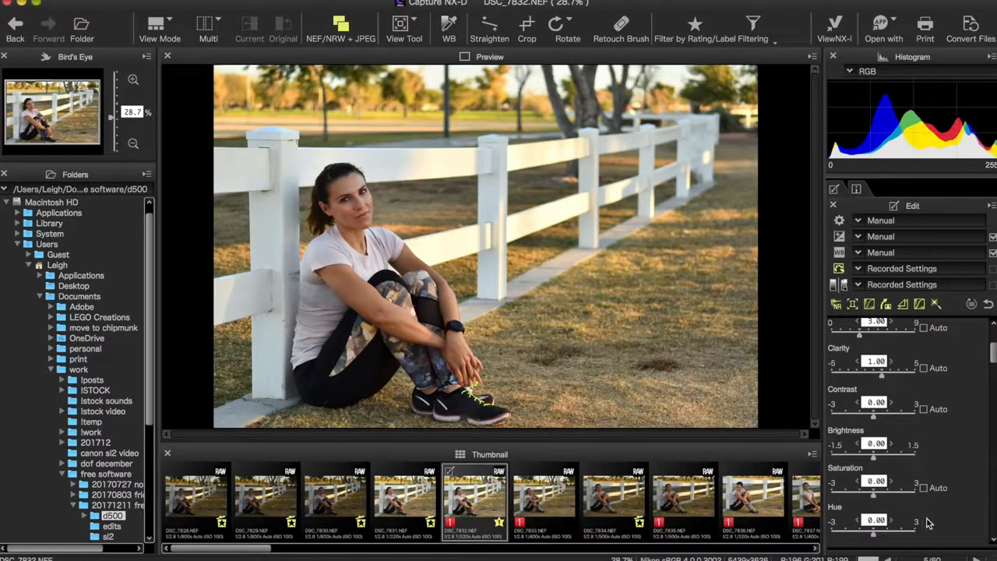
{"action": "left_click_drag", "start_coordinate": [996, 371], "coordinate": [992, 343]}
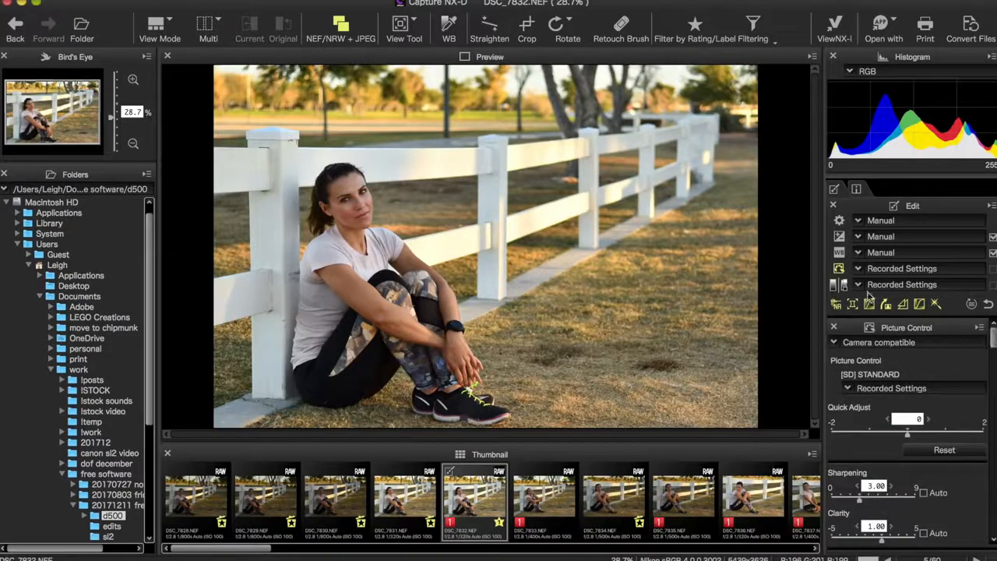
{"action": "left_click", "coordinate": [839, 285]}
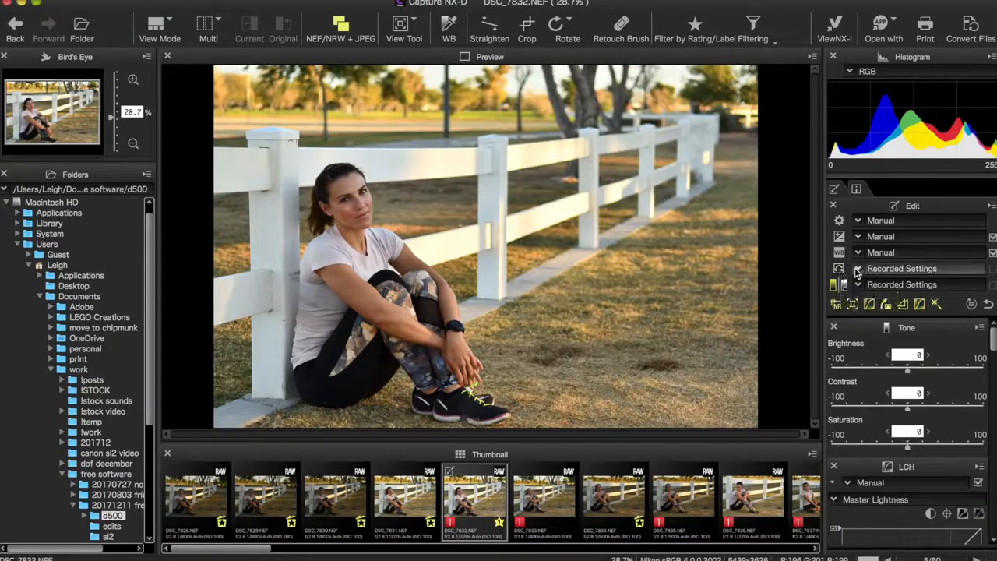
{"action": "left_click", "coordinate": [861, 268]}
{"action": "left_click", "coordinate": [880, 349]}
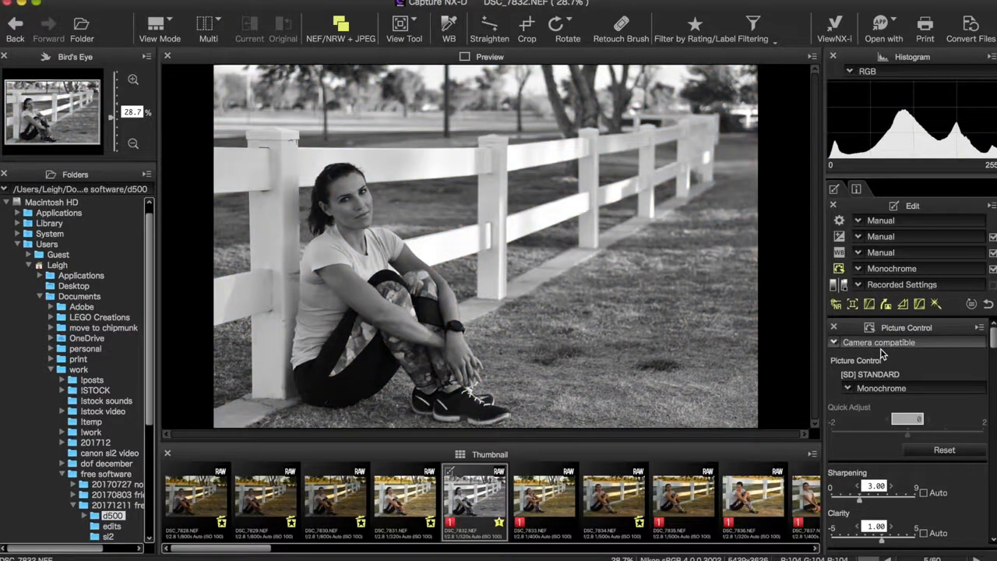
Set the monochrome filter effect to Yellow
{"action": "scroll", "coordinate": [989, 351], "scroll_direction": "down", "scroll_amount": 5}
{"action": "left_click_drag", "start_coordinate": [994, 353], "coordinate": [995, 359]}
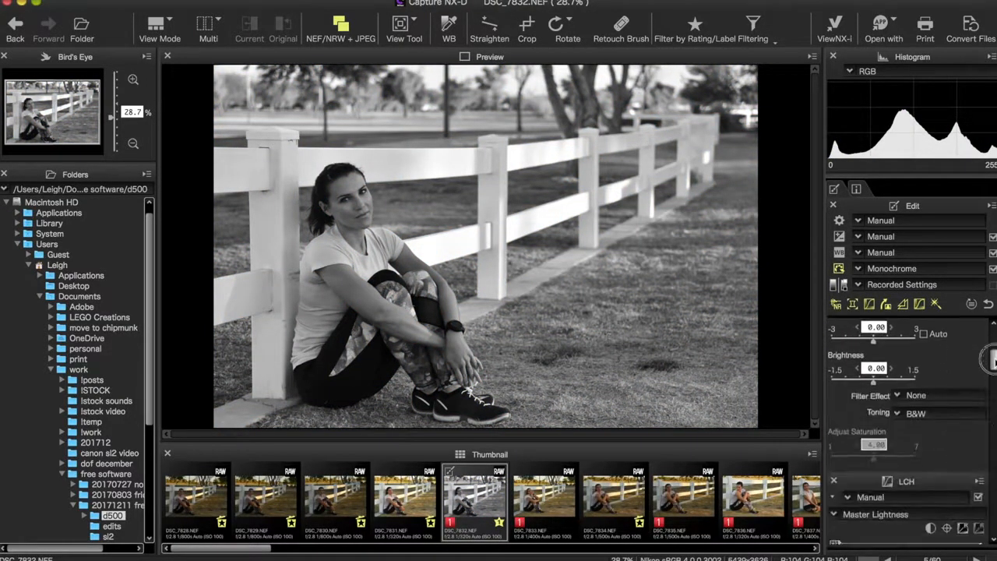
{"action": "left_click", "coordinate": [899, 398]}
{"action": "left_click", "coordinate": [917, 419]}
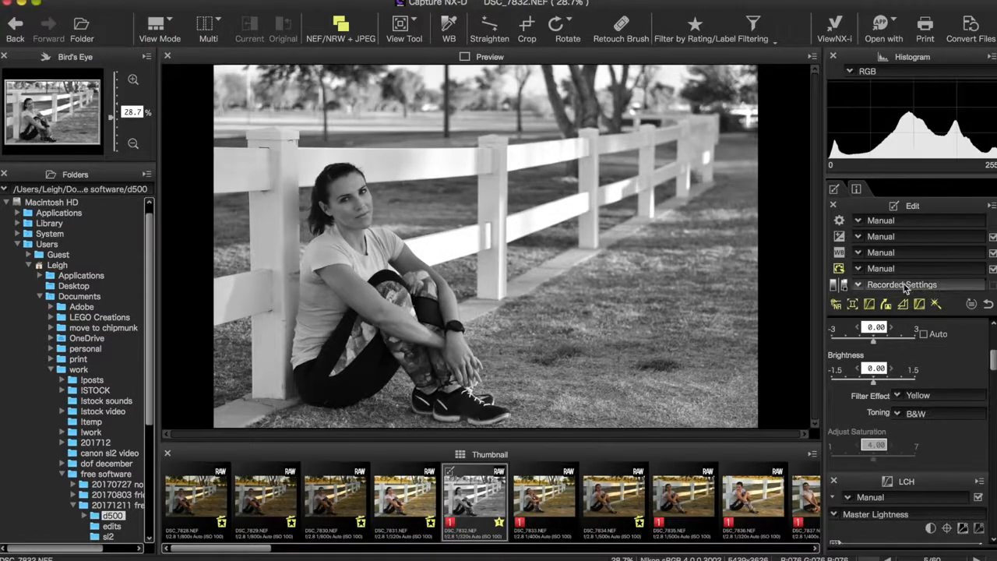
Revert the portrait photo's Picture Control to Recorded Settings
{"action": "left_click", "coordinate": [872, 285]}
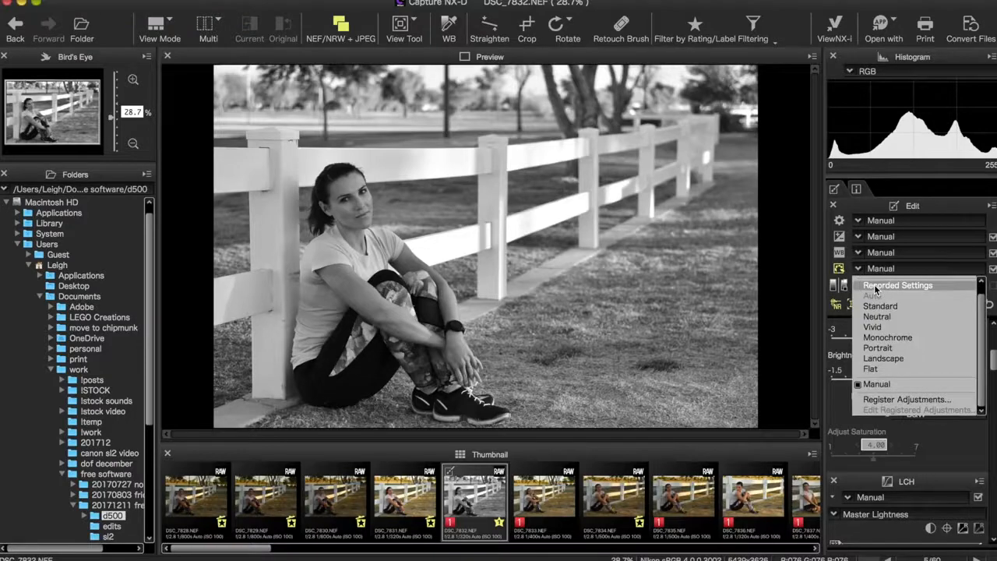
{"action": "left_click", "coordinate": [873, 286]}
Open the sunset lake photo and review its Straighten adjustment settings
{"action": "left_click", "coordinate": [615, 499]}
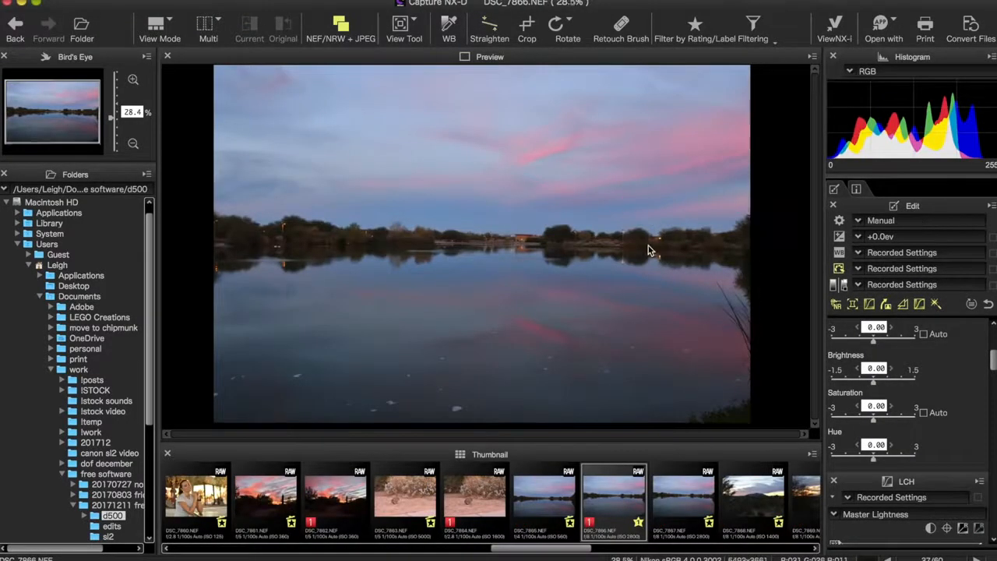
{"action": "scroll", "coordinate": [973, 342], "scroll_direction": "down", "scroll_amount": 5}
{"action": "scroll", "coordinate": [958, 428], "scroll_direction": "down", "scroll_amount": 5}
{"action": "left_click", "coordinate": [887, 419]}
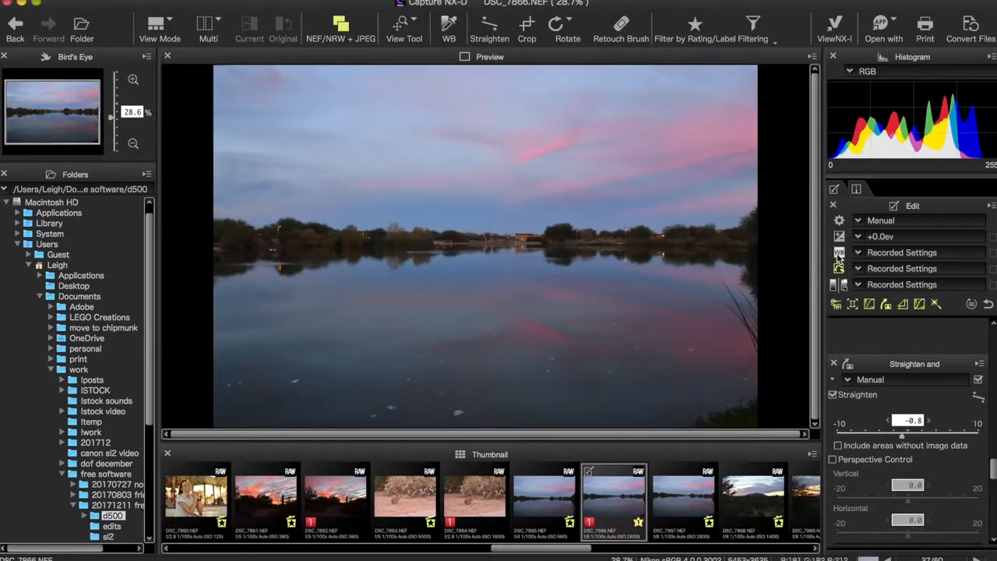
Apply the Vivid Picture Control to the sunset lake photo
{"action": "left_click", "coordinate": [840, 269]}
{"action": "left_click", "coordinate": [891, 387]}
{"action": "left_click", "coordinate": [873, 340]}
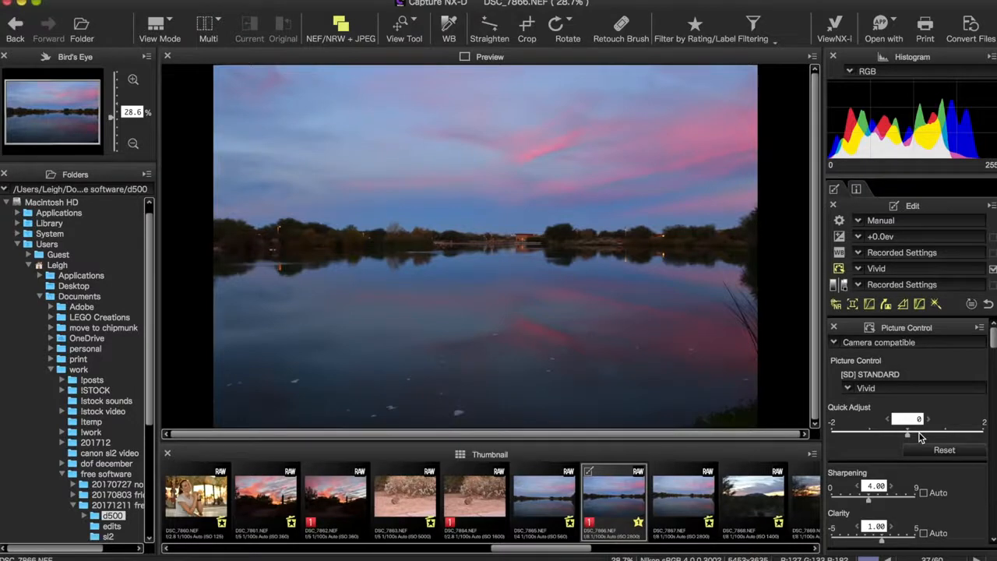
Try Quick Adjust levels for the Vivid Picture Control, settling on 1
{"action": "left_click", "coordinate": [945, 436]}
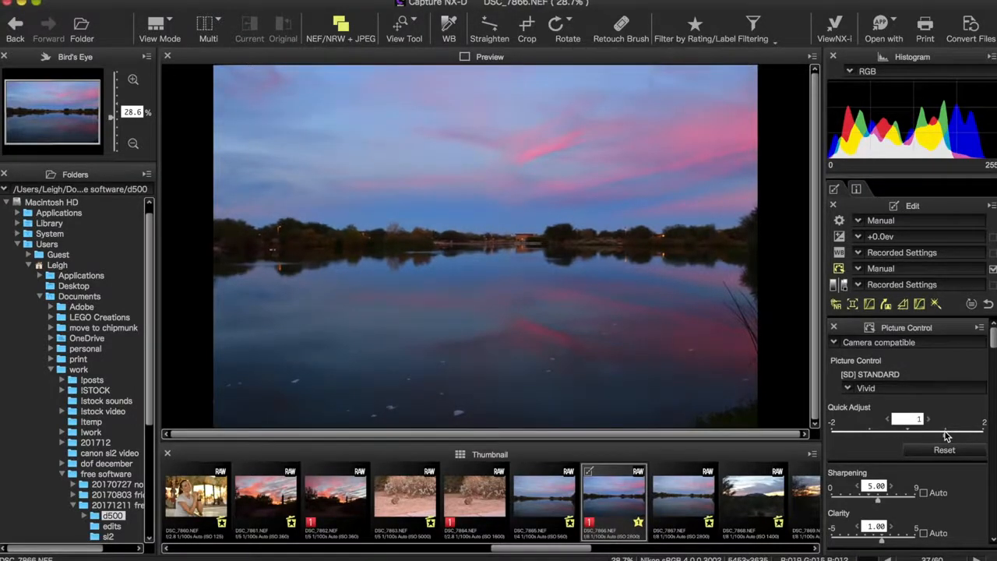
{"action": "left_click", "coordinate": [982, 435]}
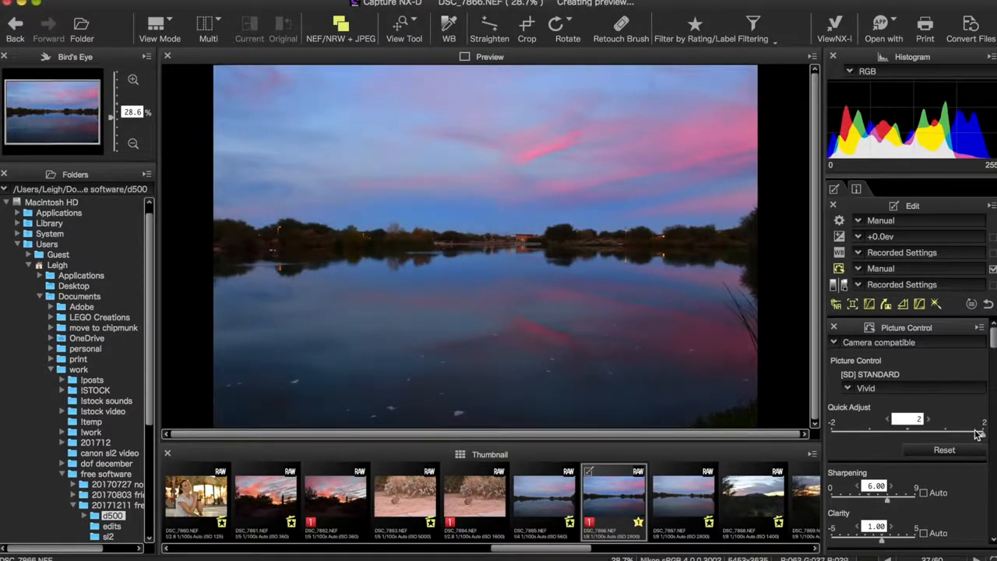
{"action": "left_click", "coordinate": [945, 435]}
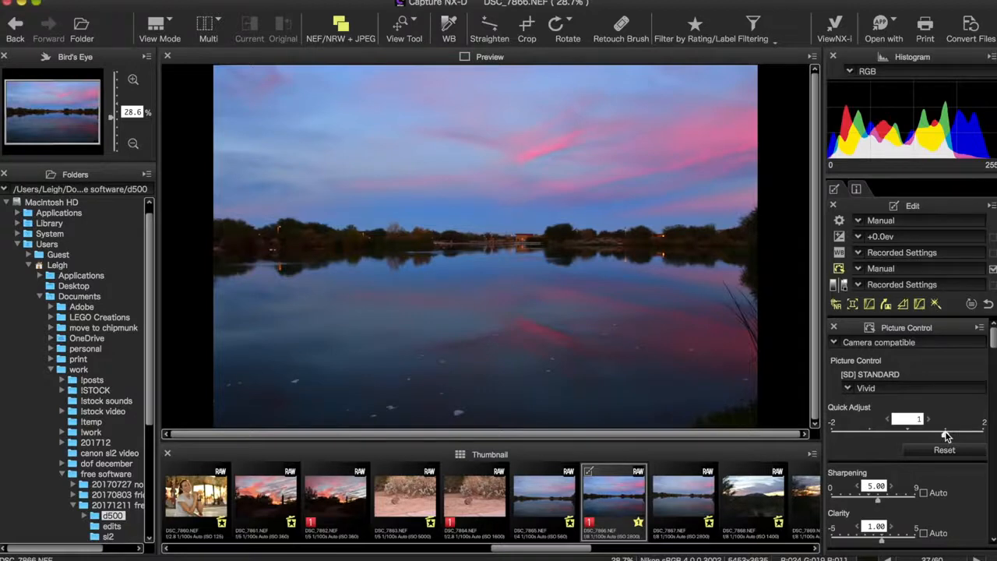